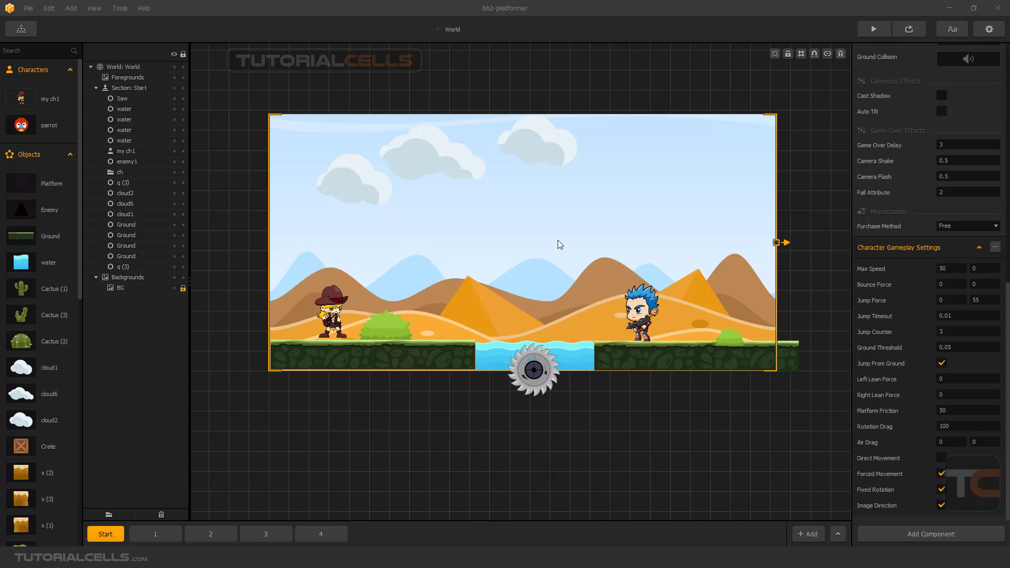
# Zoom out, select the blue-haired enemy on the canvas, and glance at the Add Component list
pyautogui.scroll(-1, 510, 303)
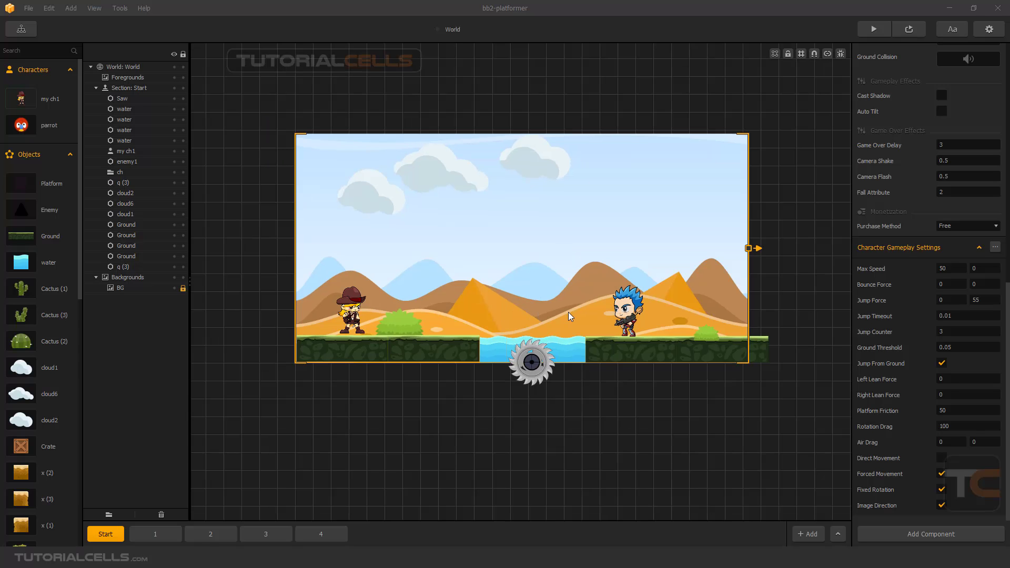
pyautogui.moveTo(566, 308); pyautogui.dragTo(559, 307, button='middle')
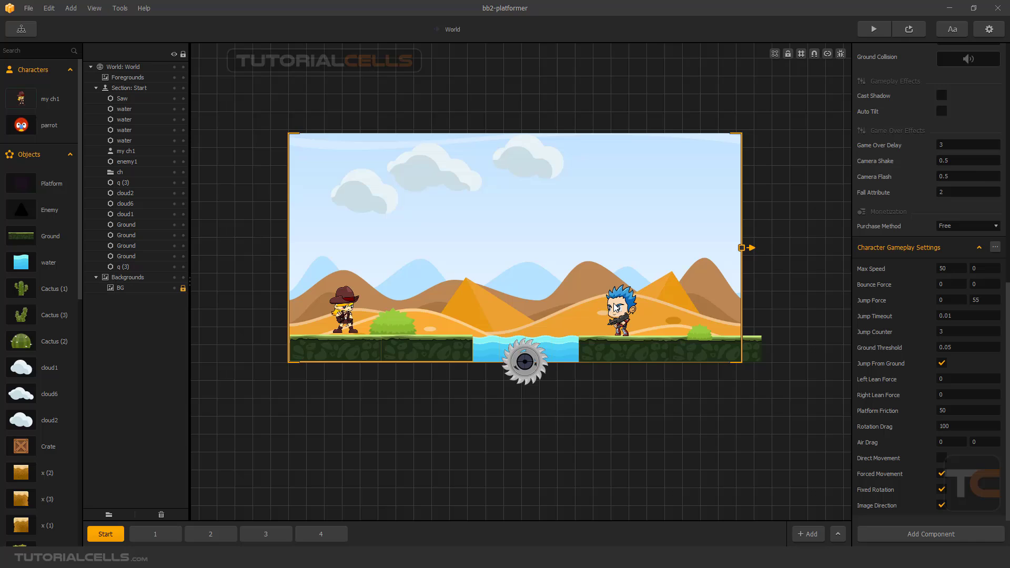
pyautogui.click(615, 308)
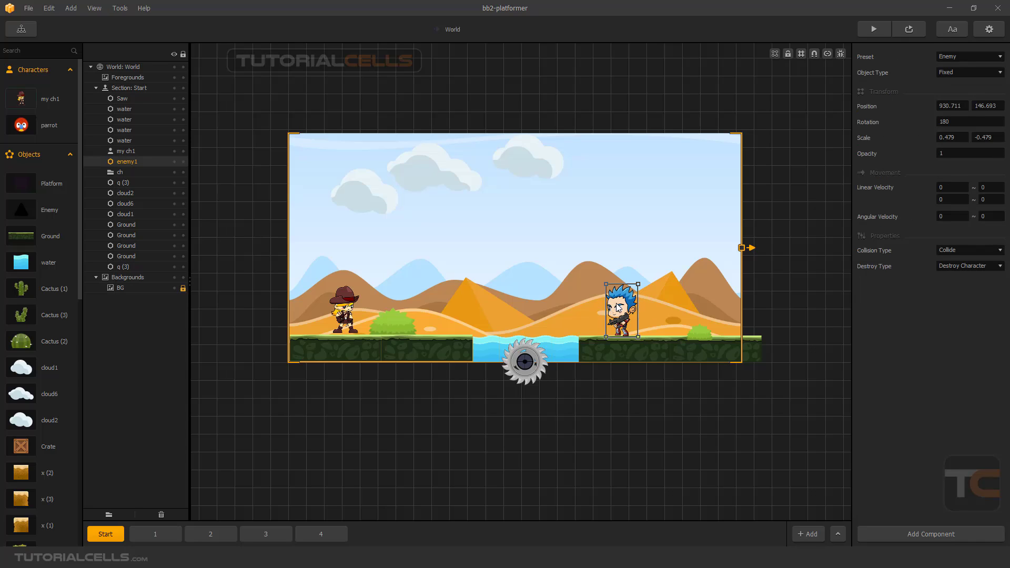
pyautogui.click(877, 540)
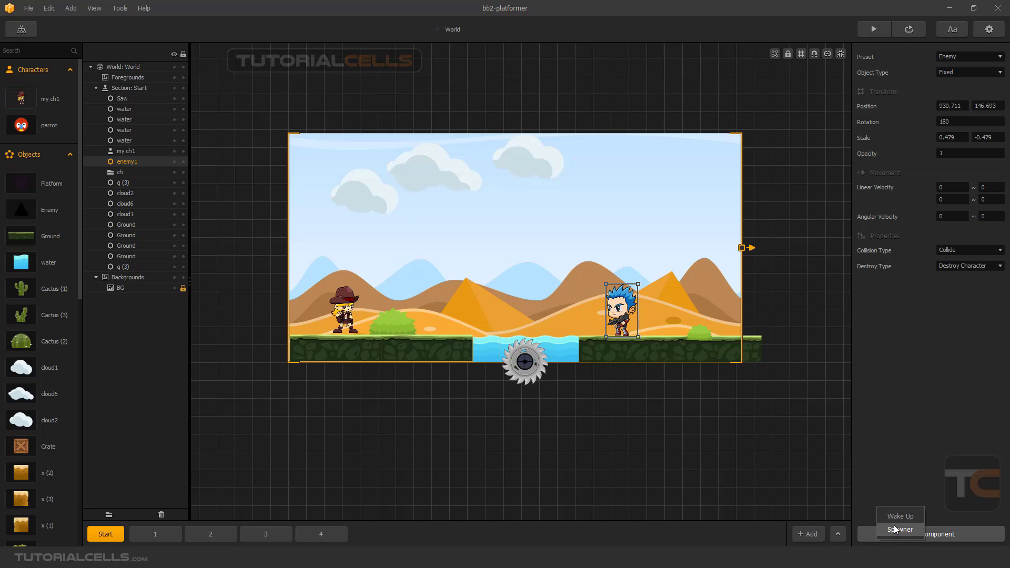
pyautogui.click(895, 519)
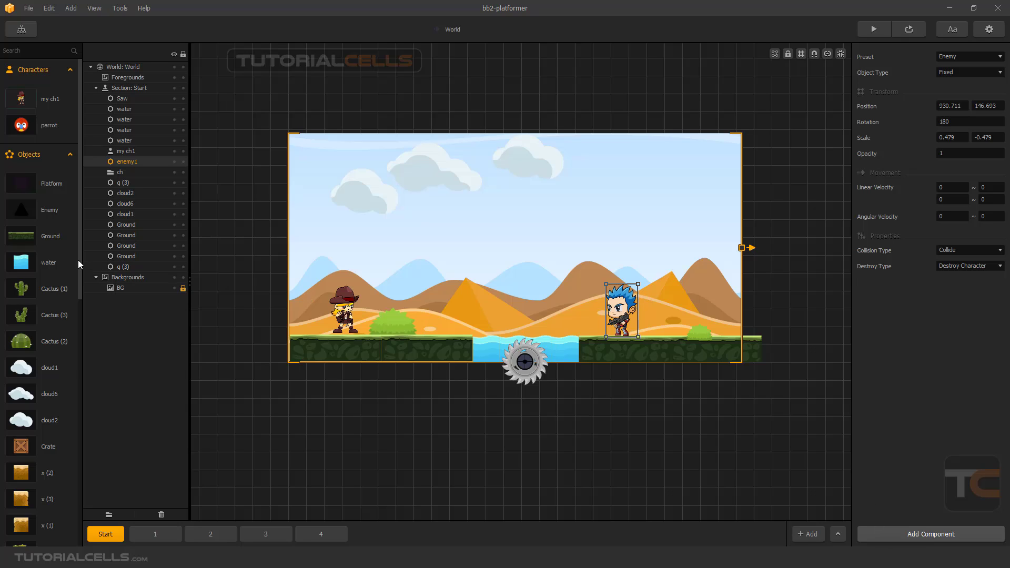
# Select the enemy1 asset in the Objects list to show its animations and boy death.mp3 sound
pyautogui.scroll(-8, 49, 261)
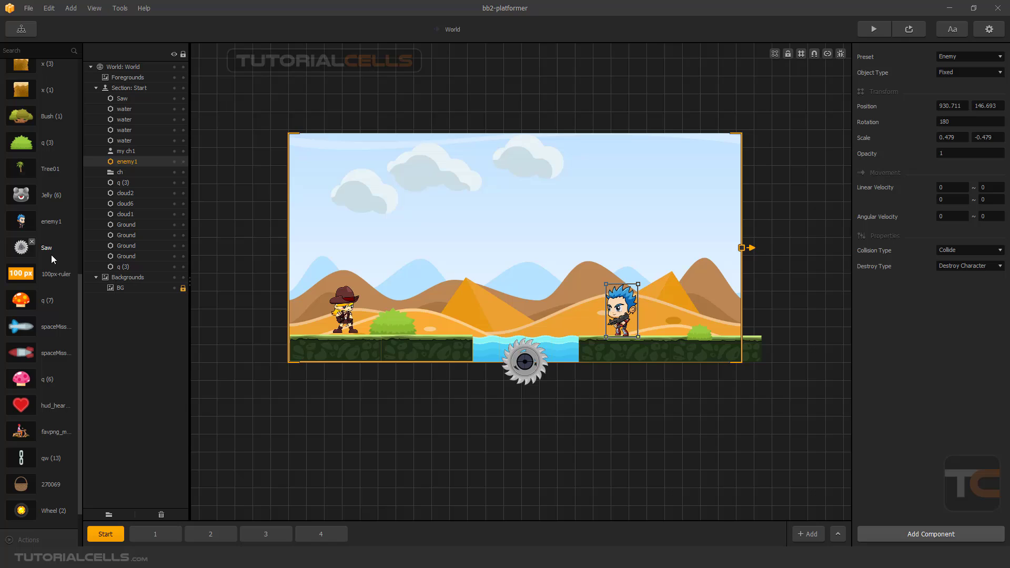
pyautogui.click(54, 223)
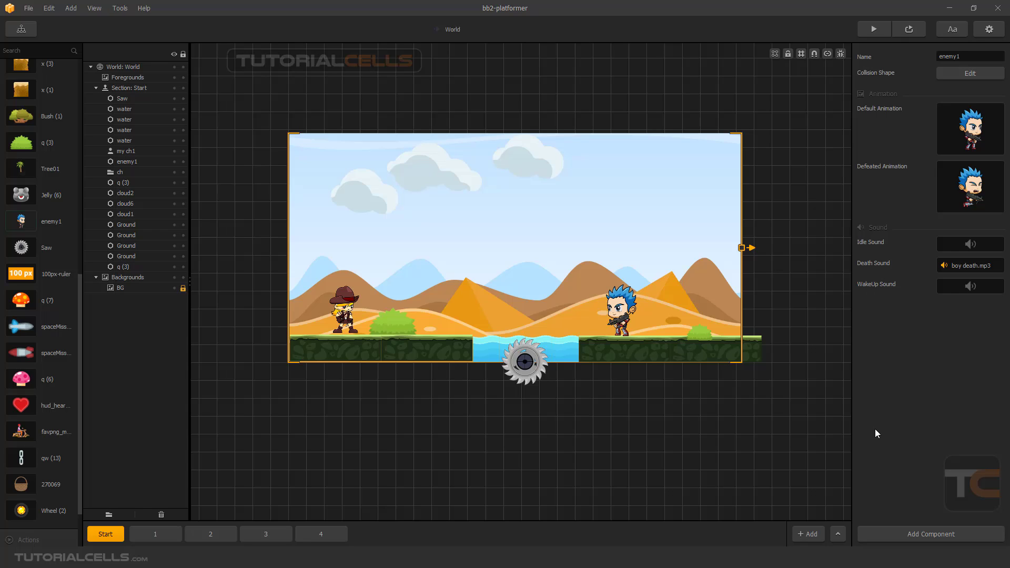
# Add a Health component to enemy1 from the Add Component list
pyautogui.click(876, 538)
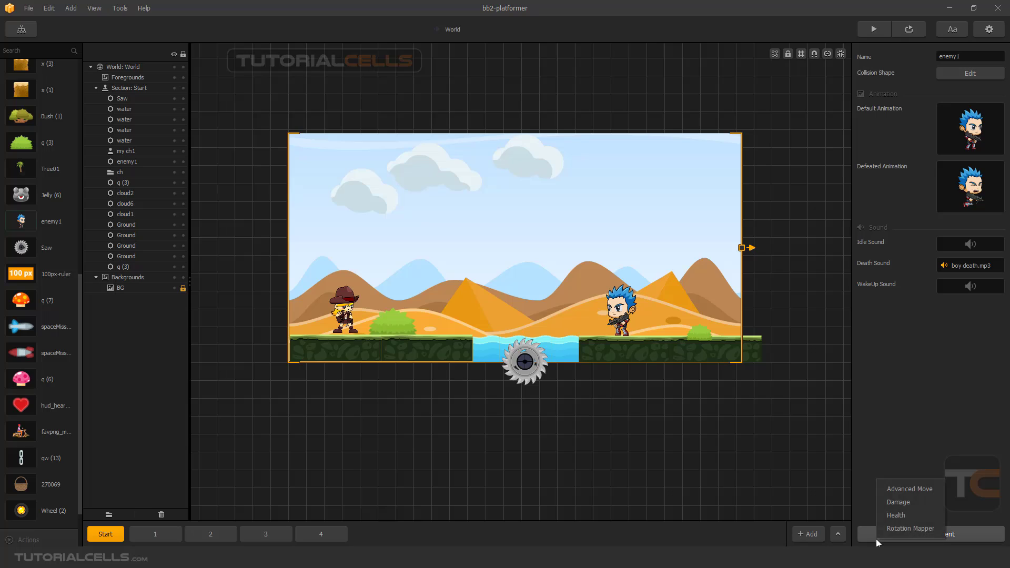
pyautogui.click(894, 518)
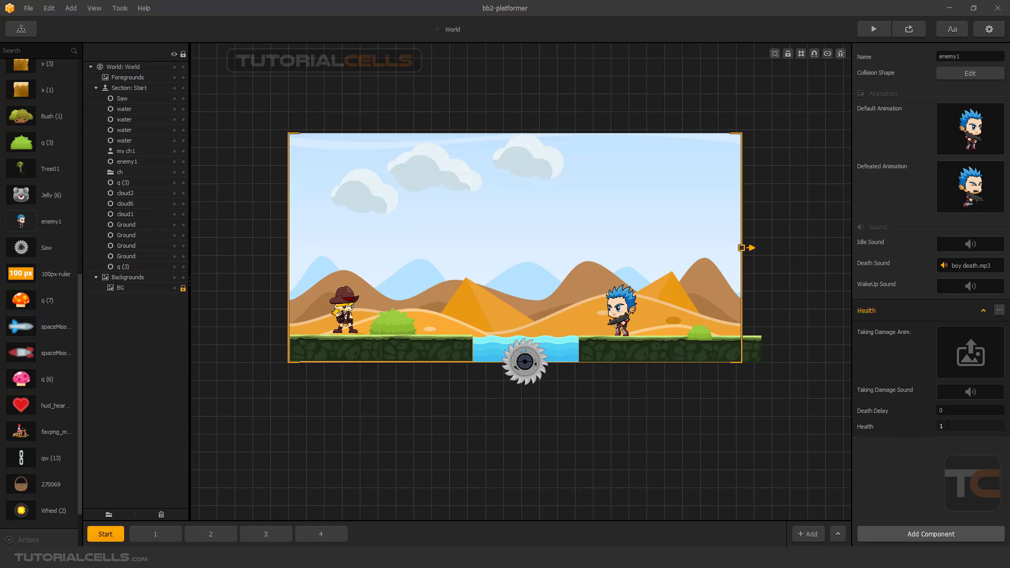
pyautogui.moveTo(969, 193)
# Enter 3 as enemy1's health value
pyautogui.click(944, 427)
pyautogui.press('Return')
pyautogui.moveTo(949, 196)
# Use the 20 Hurt frames as the taking-damage animation and hit.mp3 as the taking-damage sound
pyautogui.hotkey('alt', 'Tab')
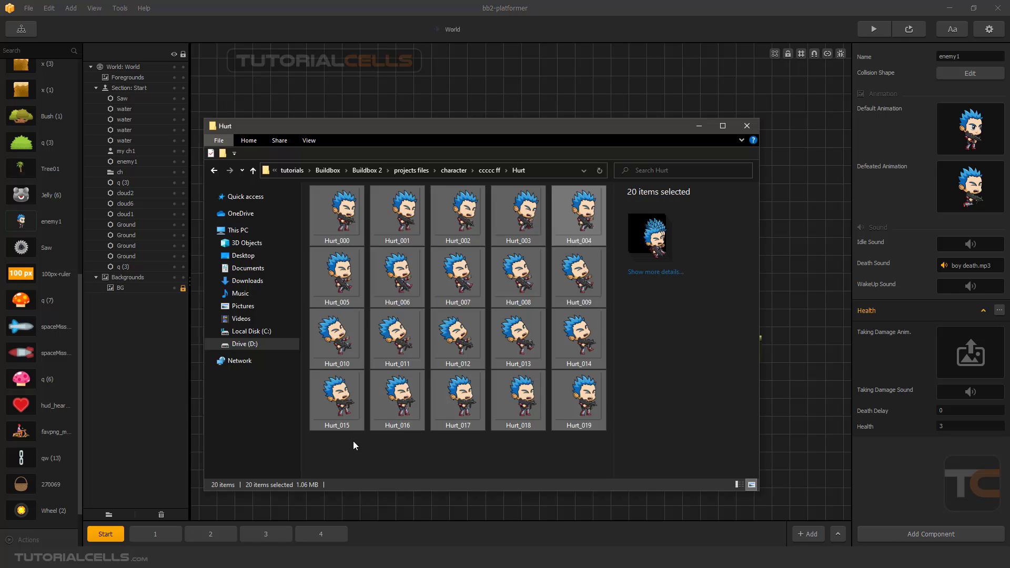
pyautogui.moveTo(329, 444); pyautogui.dragTo(960, 346)
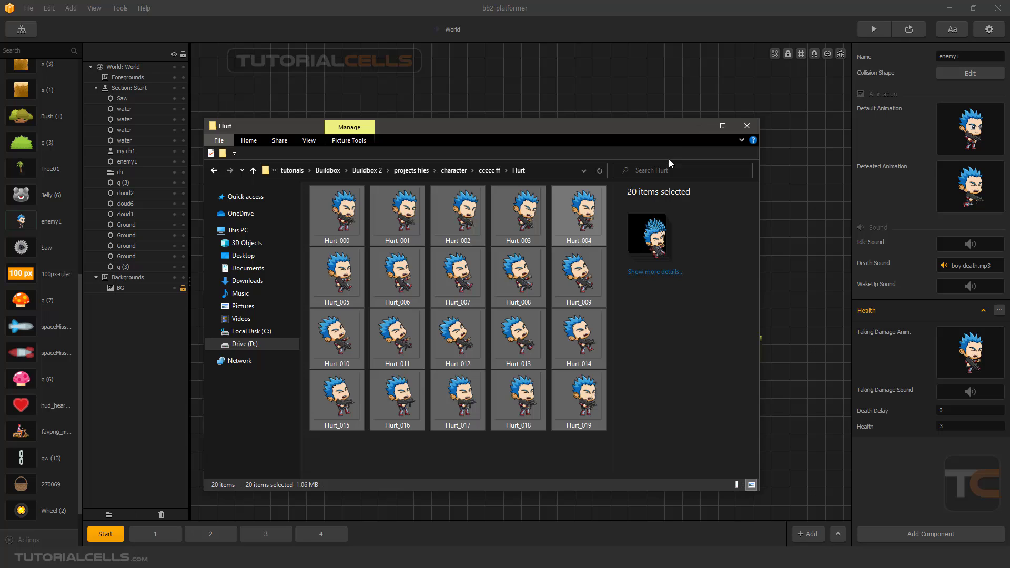
pyautogui.click(695, 127)
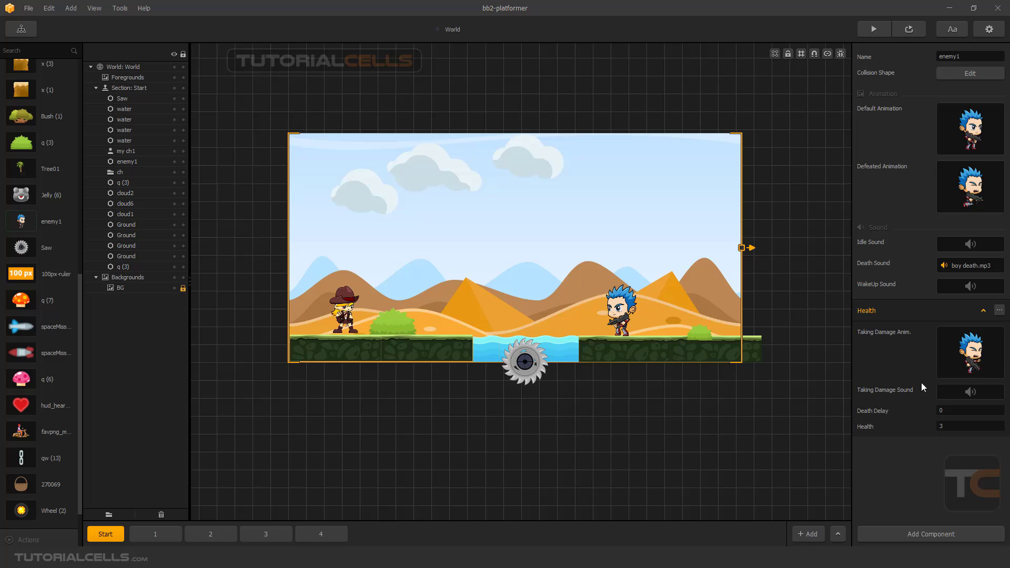
pyautogui.click(998, 392)
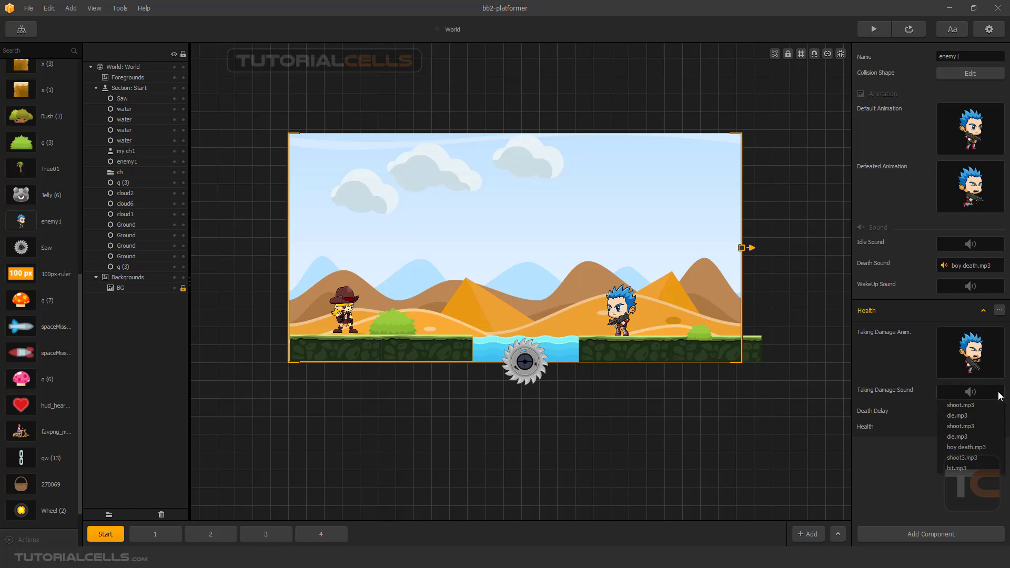
pyautogui.click(965, 469)
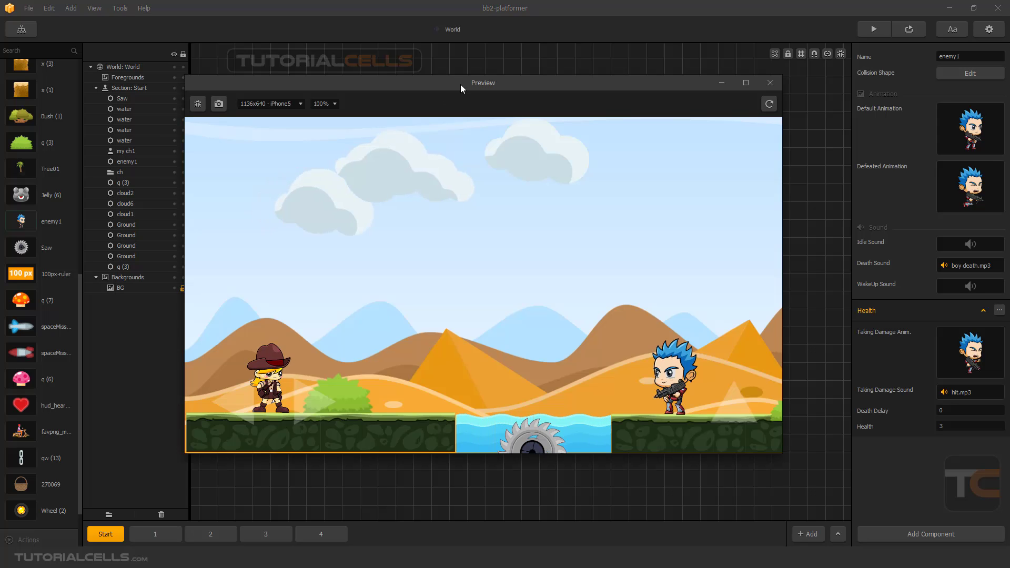
# Close the game preview and play the Hurt taking-damage animation in the Animation Editor
pyautogui.moveTo(461, 88); pyautogui.dragTo(475, 90)
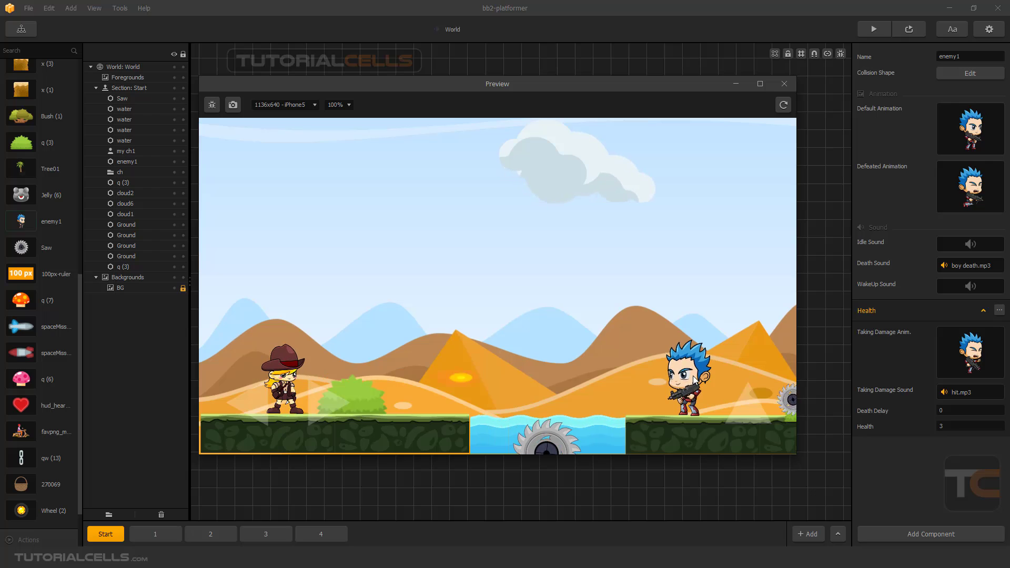
pyautogui.click(784, 85)
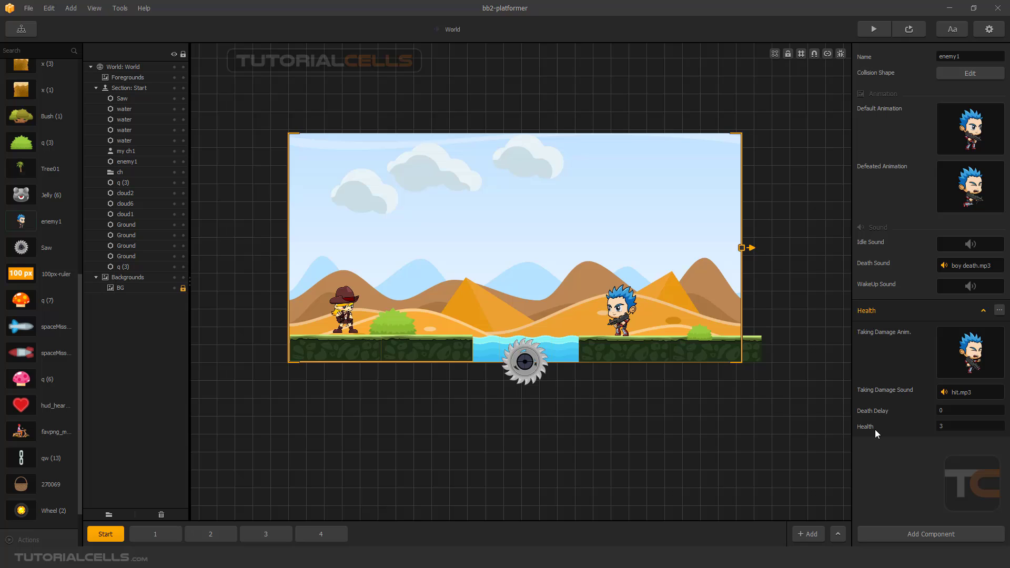
pyautogui.click(971, 336)
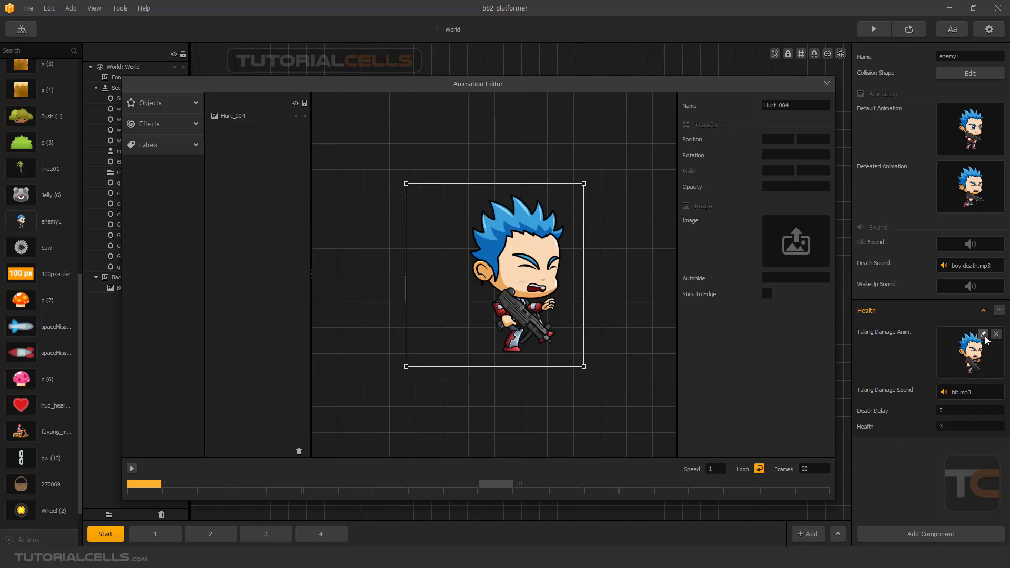
pyautogui.click(132, 468)
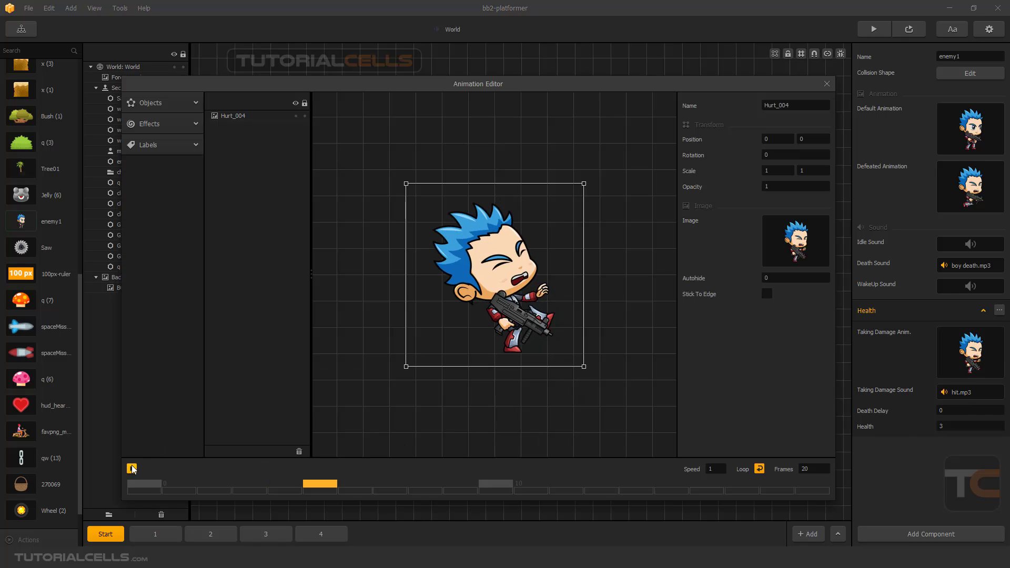
pyautogui.click(827, 84)
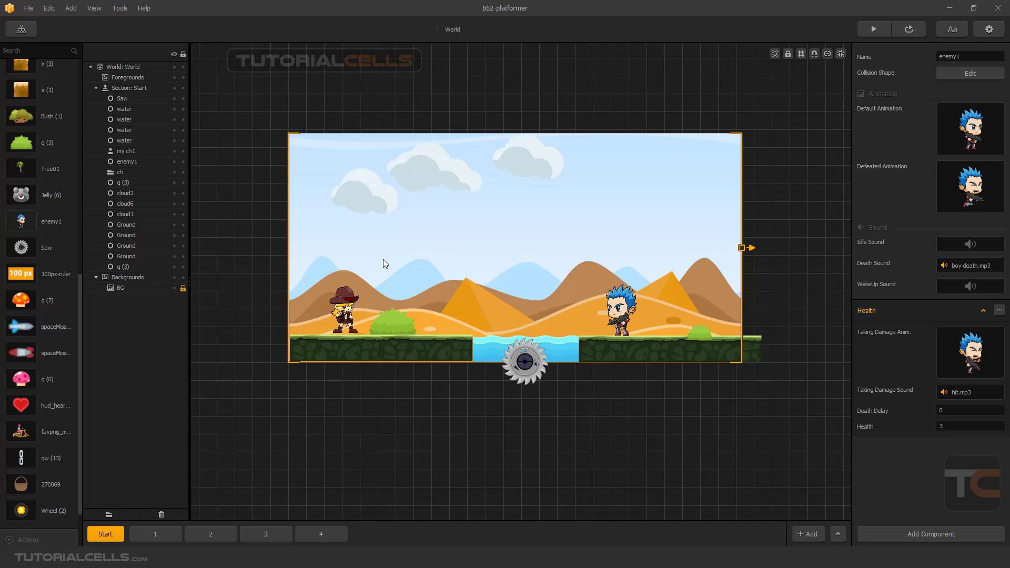
# Select the my ch1 character and add a Damage component (damage 1, delay 0)
pyautogui.scroll(10, 52, 142)
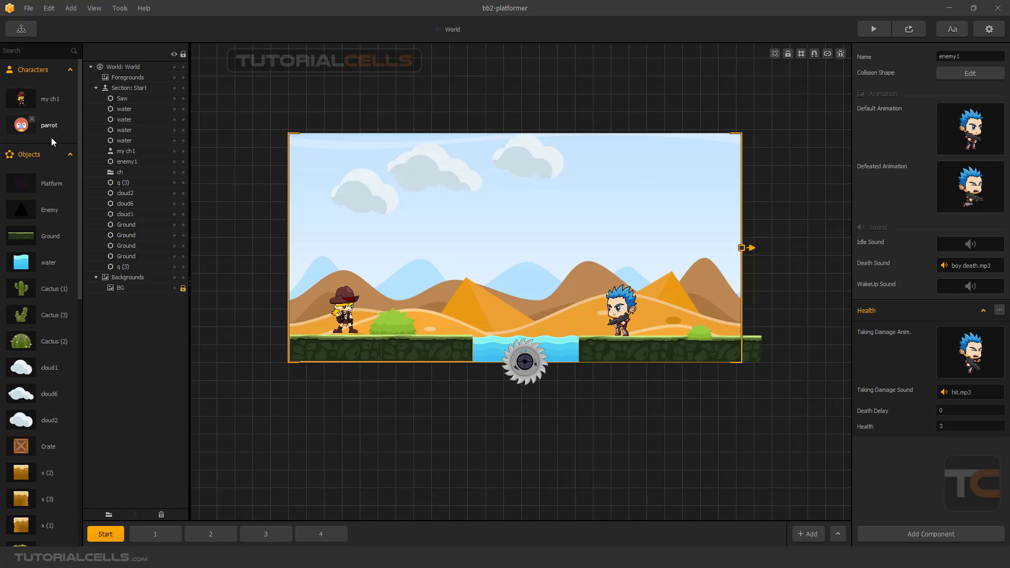
pyautogui.click(49, 107)
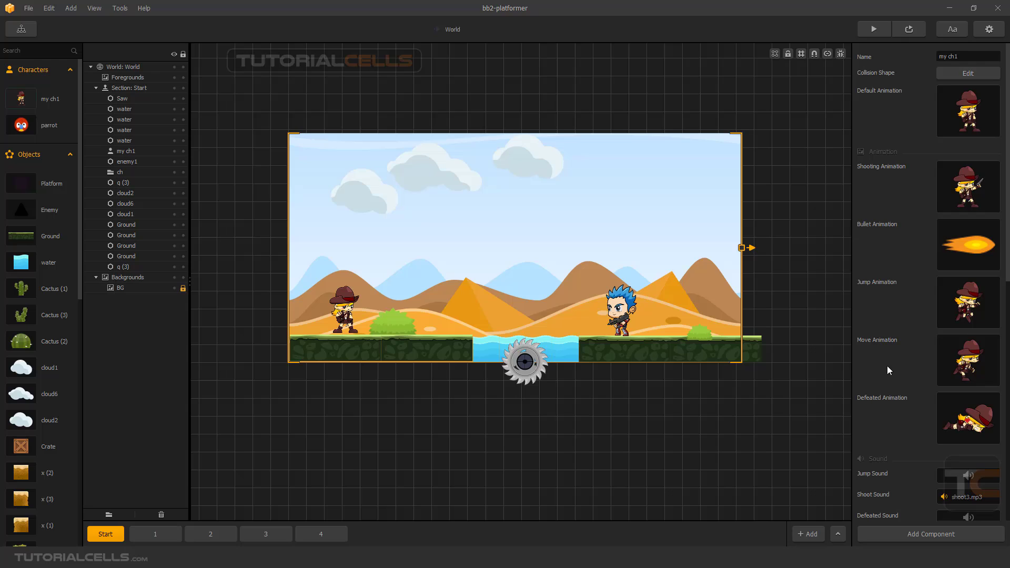
pyautogui.scroll(-5, 919, 368)
pyautogui.scroll(-5, 918, 367)
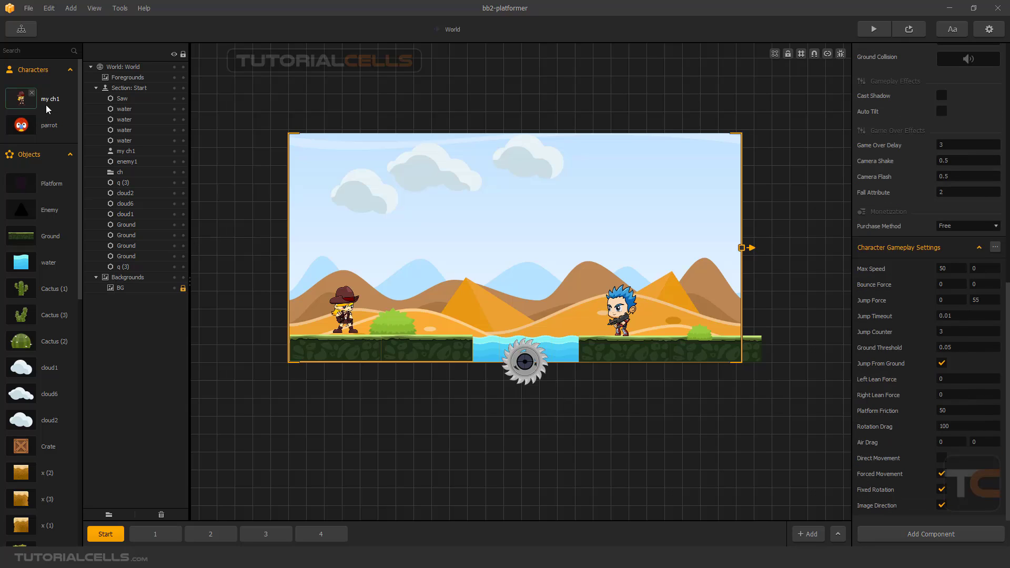
pyautogui.click(894, 534)
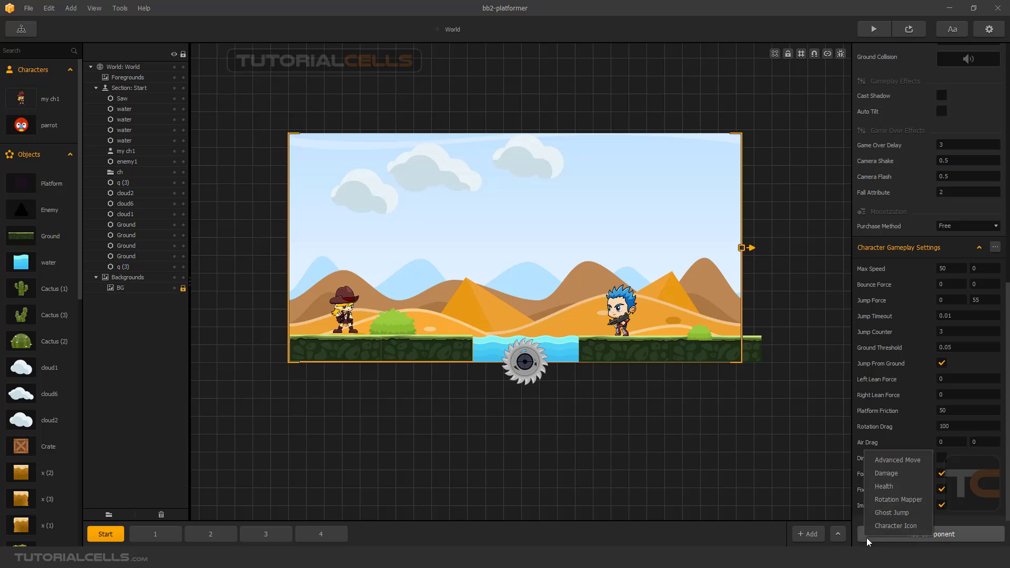
pyautogui.click(887, 474)
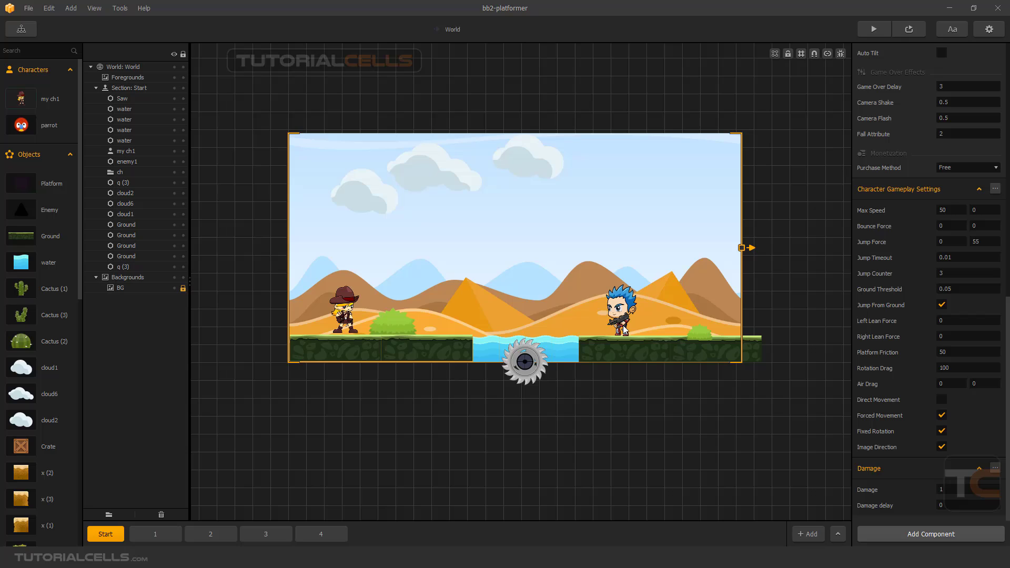
# Change my ch1's damage to 3 and test the level in a game preview
pyautogui.click(941, 490)
pyautogui.press('Return')
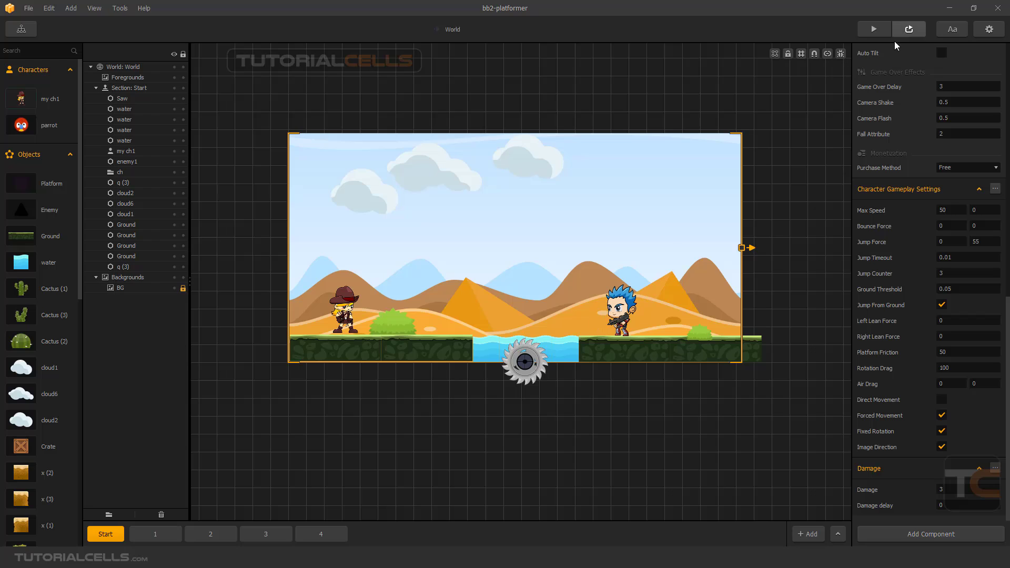
pyautogui.click(874, 29)
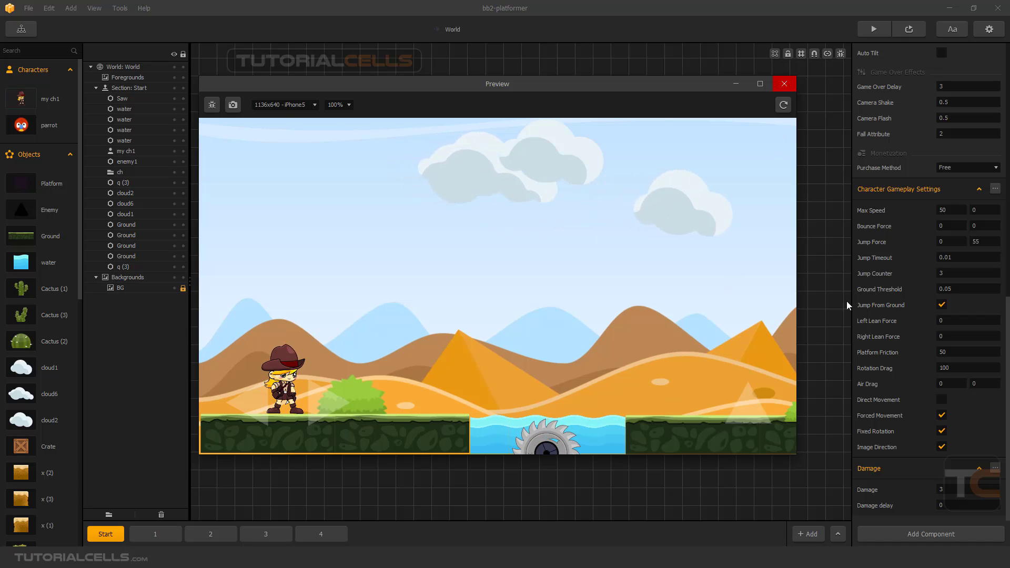
pyautogui.click(784, 84)
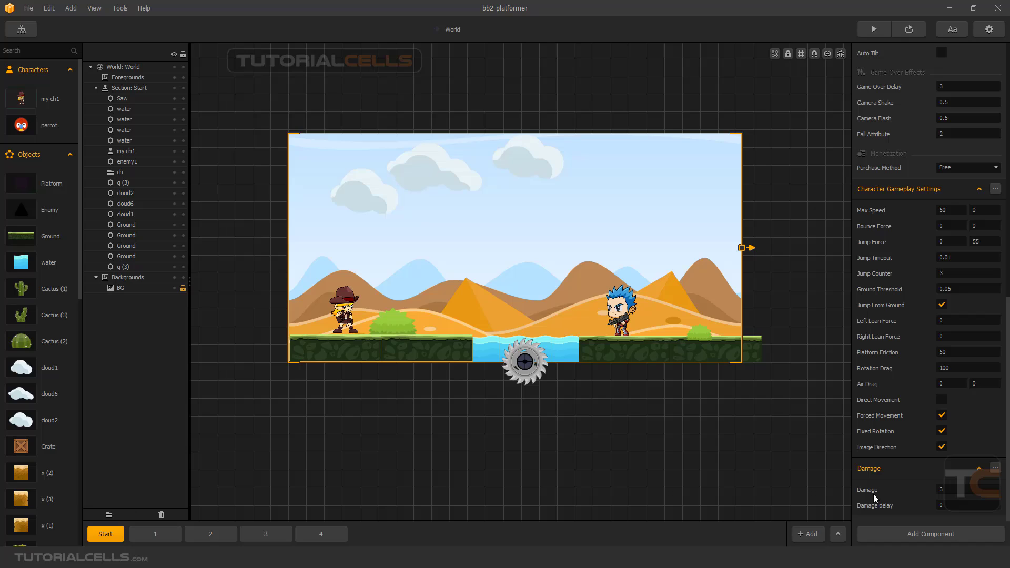
# Re-confirm the player's damage value, then reopen enemy1's settings to review its Health component
pyautogui.click(933, 490)
pyautogui.press('Return')
pyautogui.click(619, 304)
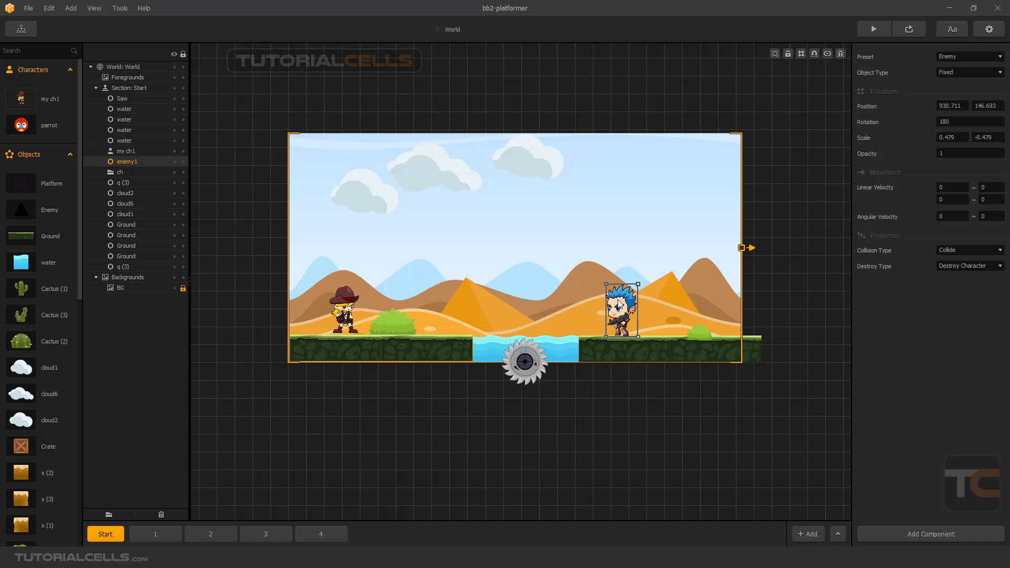
pyautogui.moveTo(346, 311)
pyautogui.mouseDown()
pyautogui.moveTo(463, 238)
pyautogui.moveTo(578, 269)
pyautogui.moveTo(616, 302)
pyautogui.moveTo(475, 263)
pyautogui.moveTo(335, 318)
pyautogui.moveTo(350, 310)
pyautogui.mouseUp()
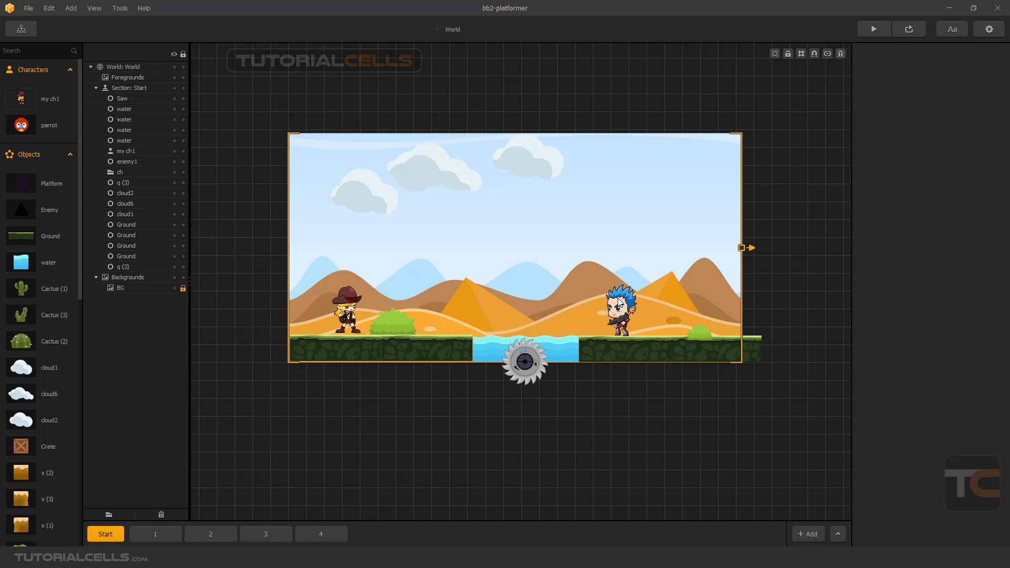
pyautogui.click(622, 310)
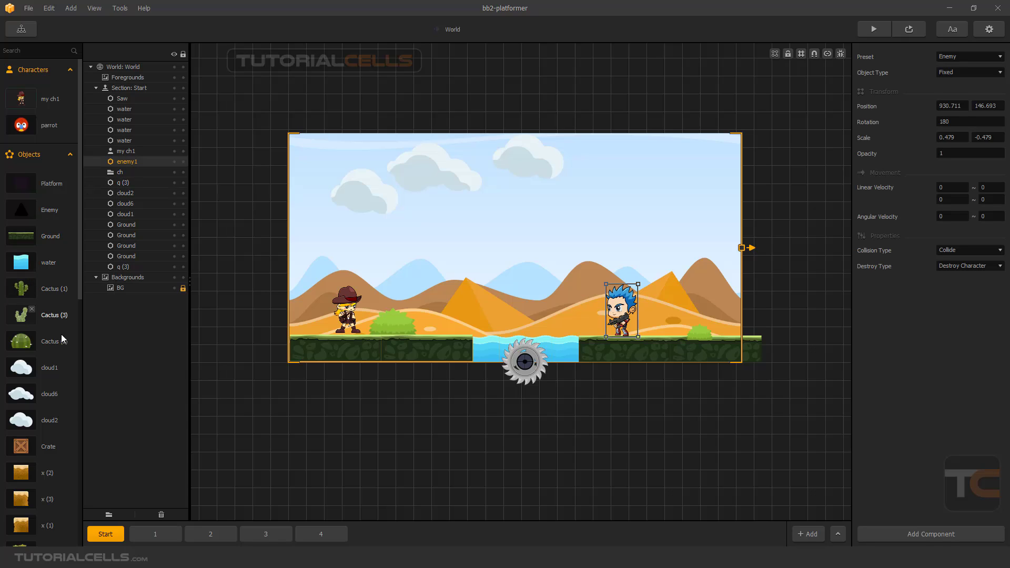
pyautogui.scroll(-5, 70, 406)
pyautogui.click(26, 367)
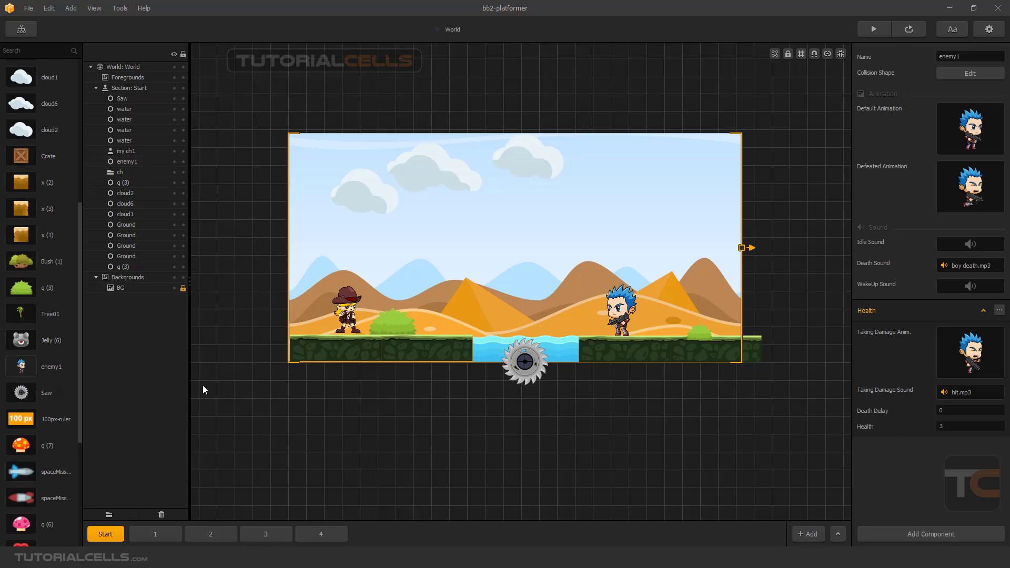